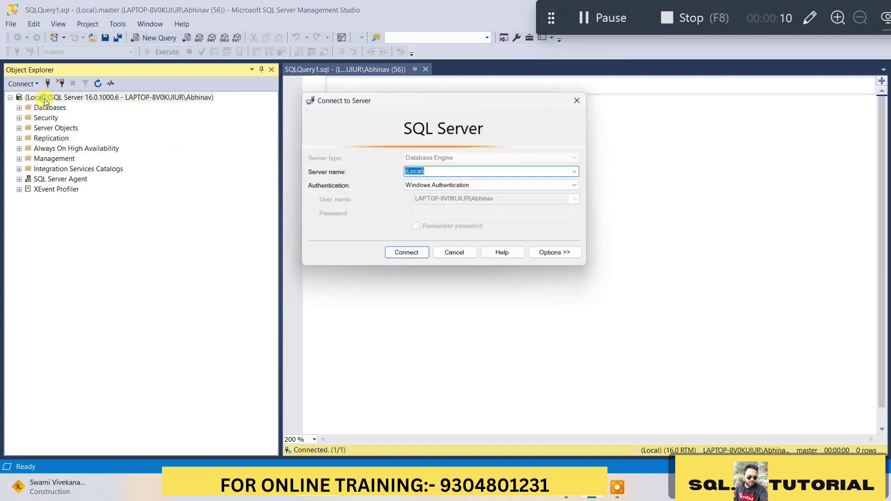
# Try to connect to the (Local) server with SQL Server Authentication as sa, entering the account password, and cancel the connection dialog
pyautogui.click(579, 186)
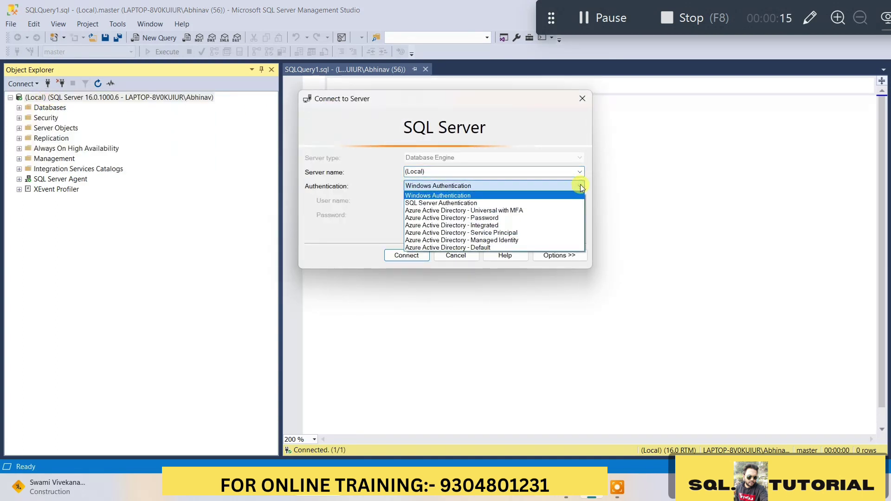
pyautogui.click(454, 203)
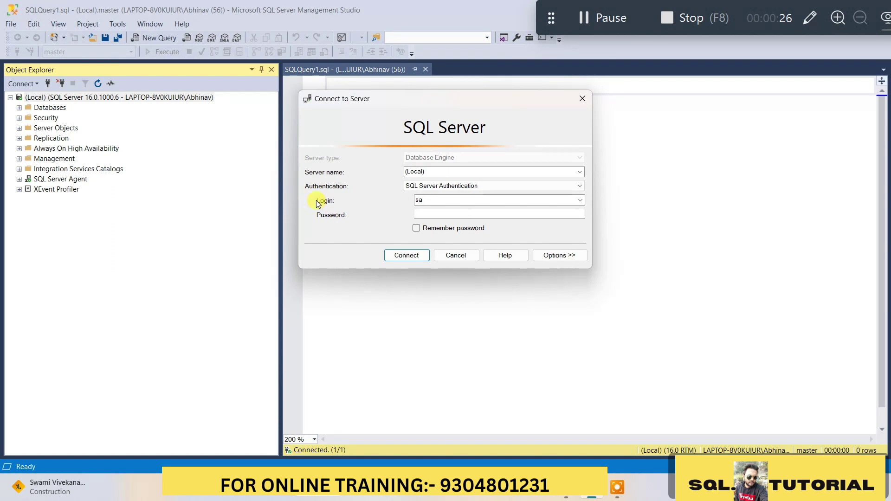
pyautogui.click(464, 215)
pyautogui.write('*')
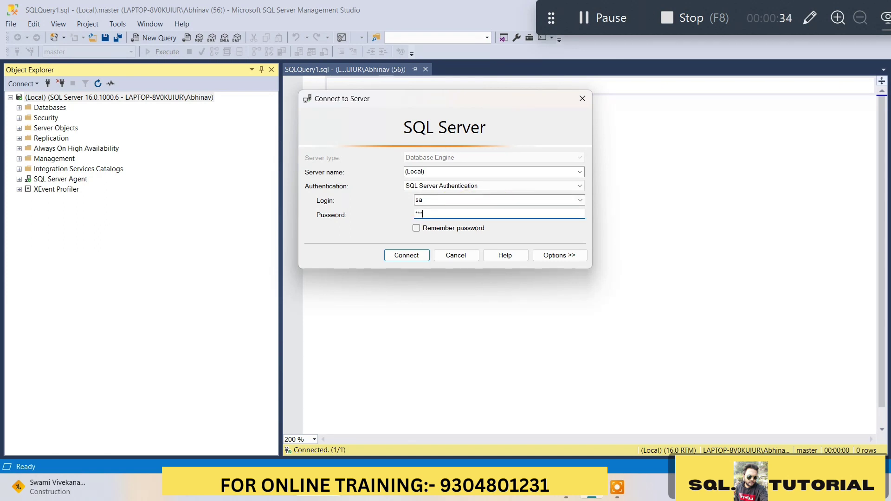
pyautogui.write('*****')
pyautogui.click(404, 254)
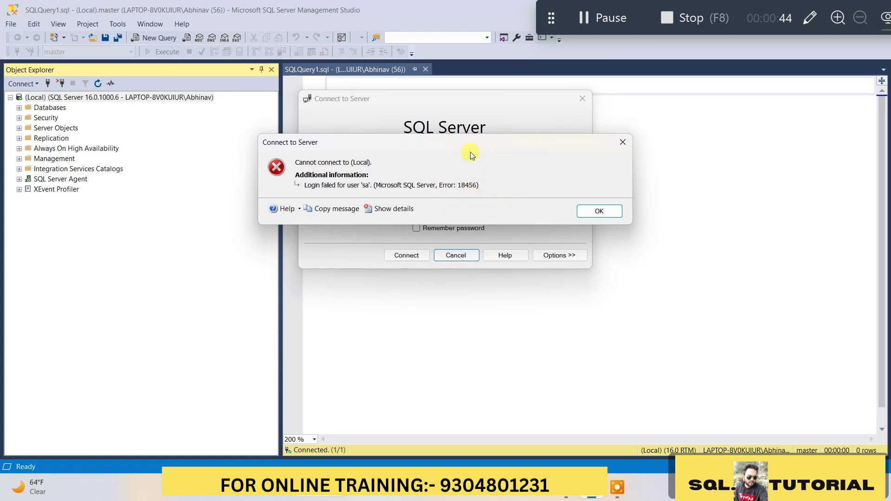
pyautogui.click(599, 212)
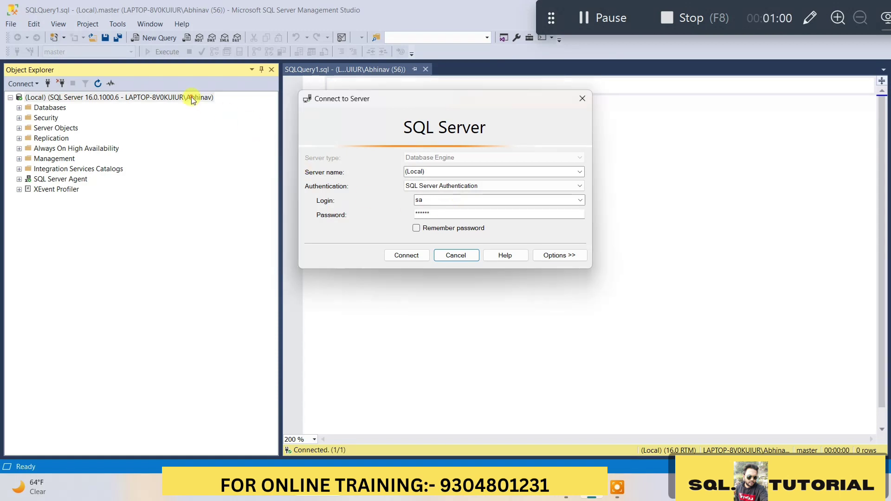
pyautogui.click(466, 262)
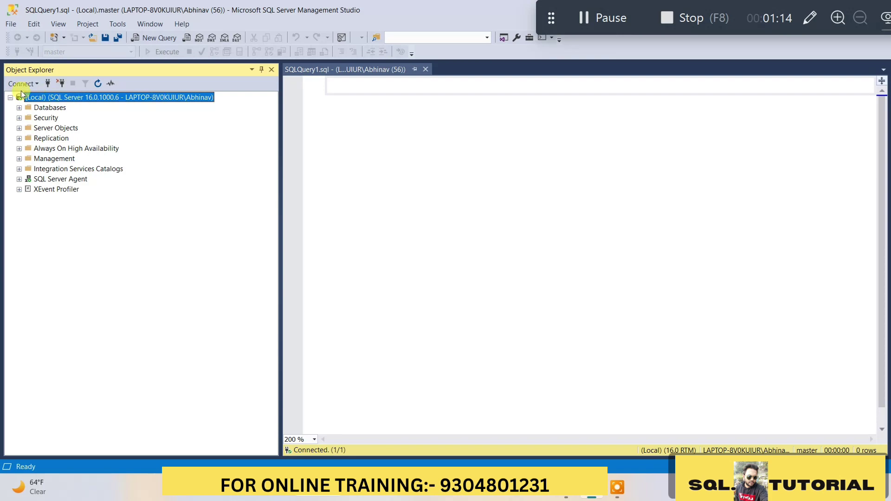
# Set the (Local) server's authentication to SQL Server and Windows Authentication mode in its security properties and confirm
pyautogui.rightClick(162, 96)
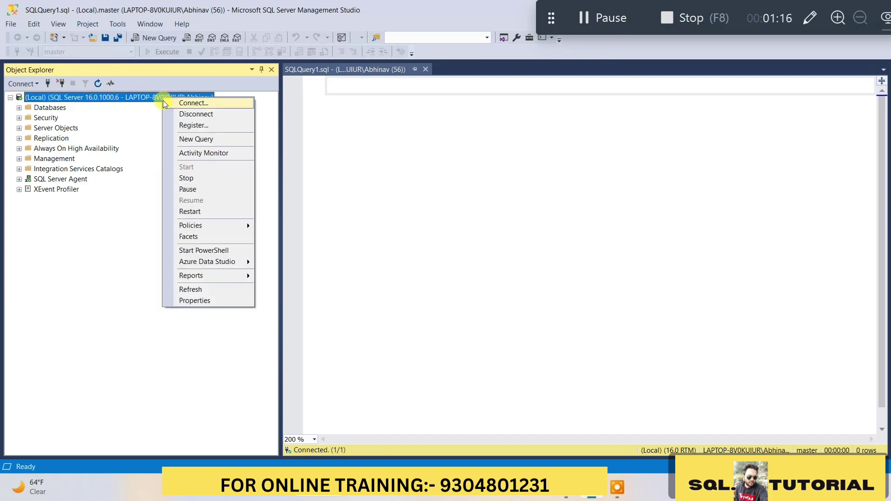
pyautogui.click(218, 301)
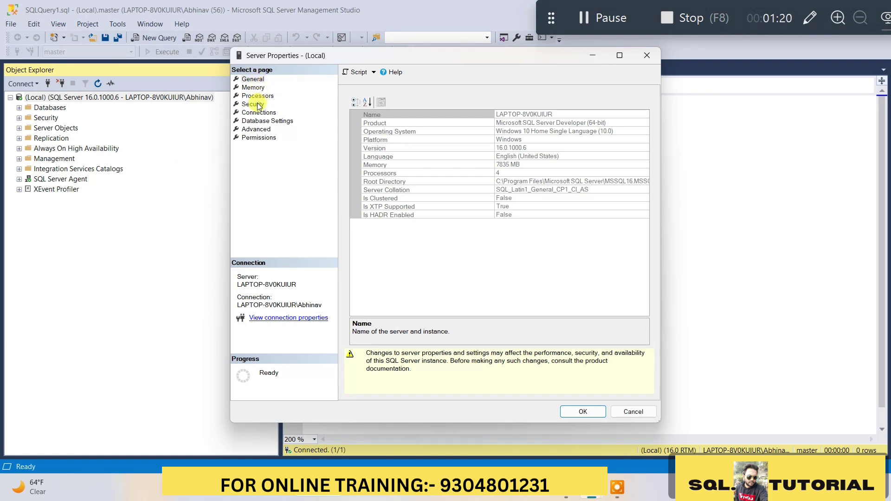
pyautogui.click(253, 105)
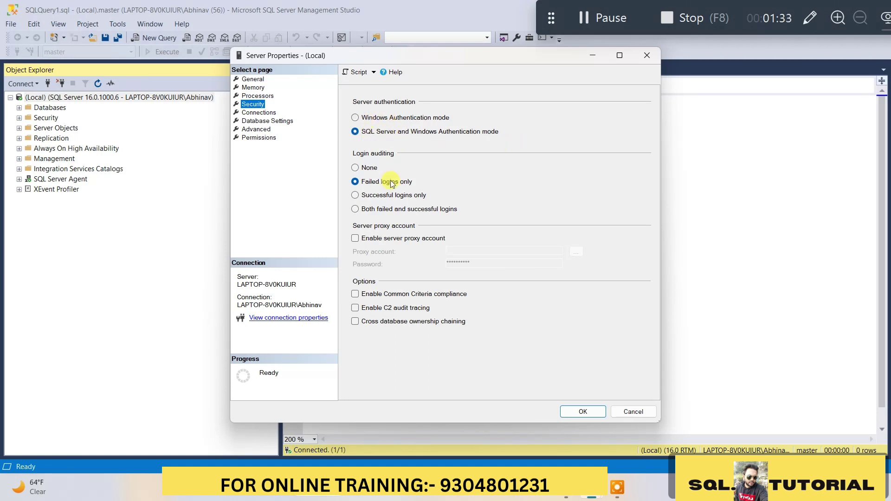
pyautogui.click(355, 132)
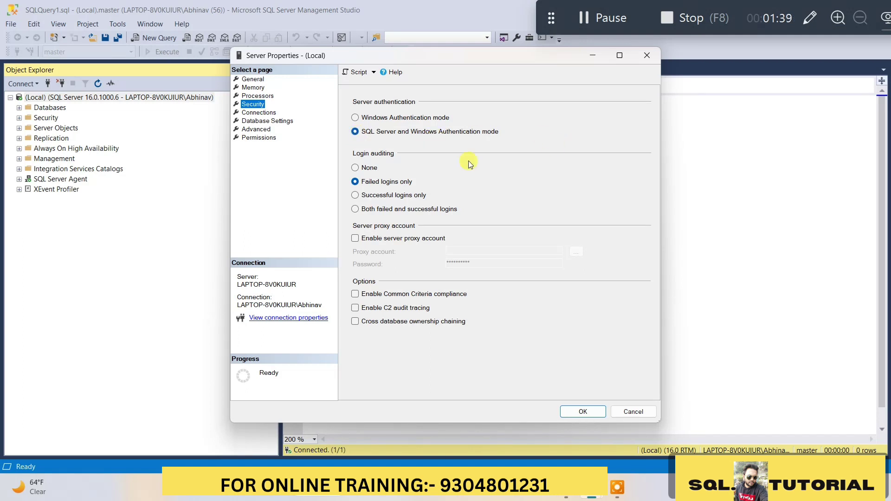
pyautogui.click(582, 412)
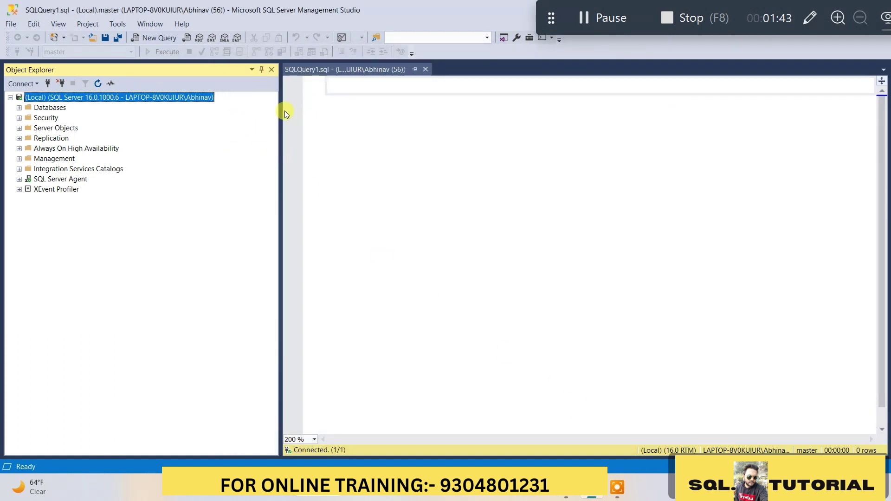
# Switch to Component Services in a maximized window and show the list of local services
pyautogui.rightClick(182, 96)
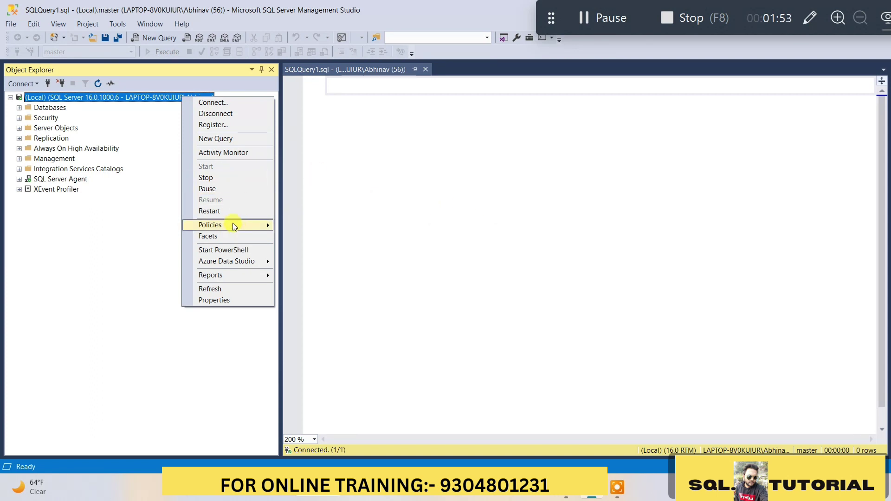
pyautogui.click(452, 199)
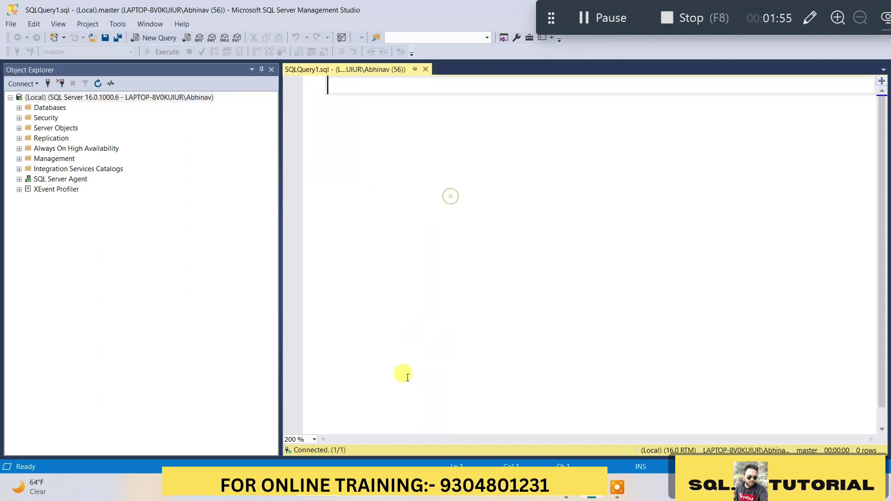
pyautogui.click(325, 495)
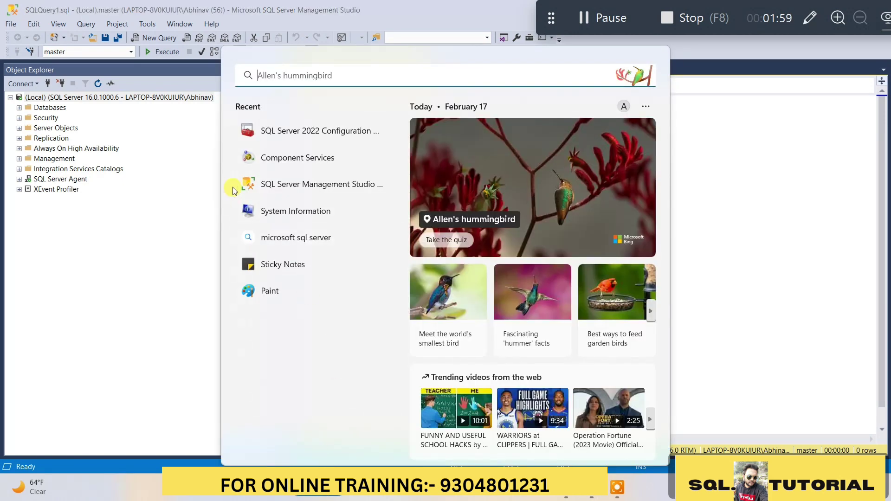
pyautogui.click(295, 158)
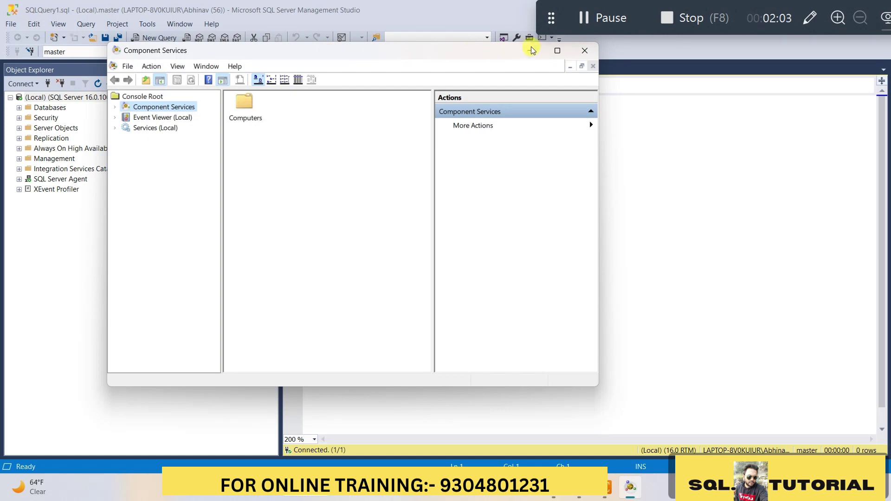
pyautogui.click(558, 51)
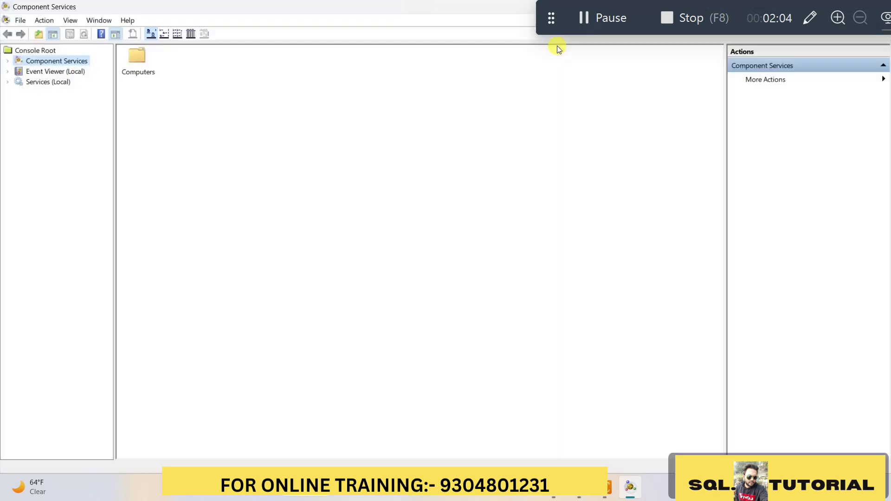
pyautogui.click(46, 83)
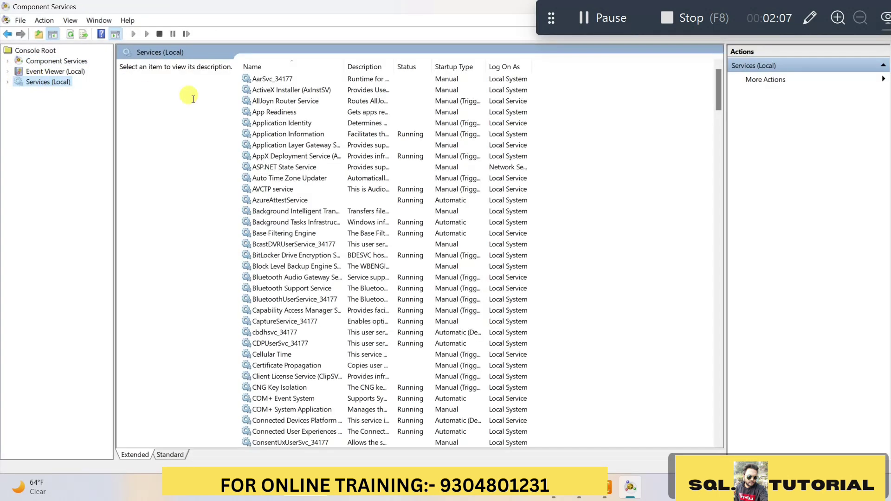
# Locate the SQL Server (MSSQLSERVER) service, view its available service actions including restart, and close Component Services
pyautogui.scroll(-11, 362, 172)
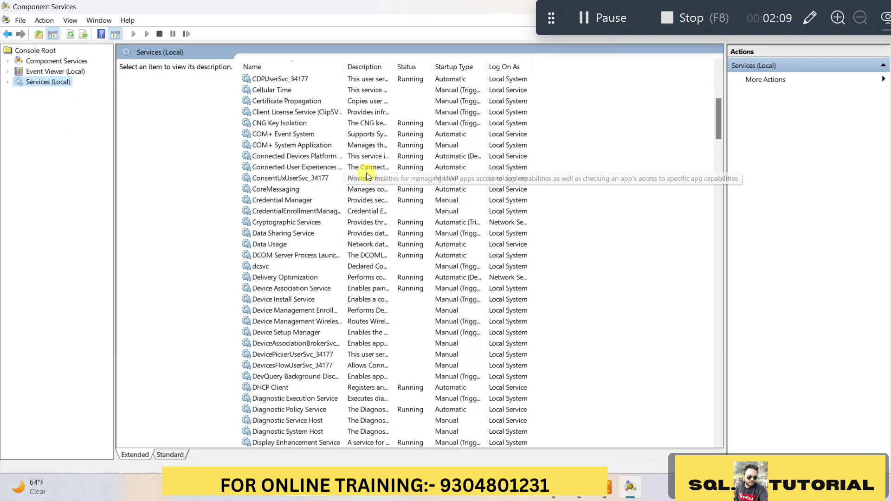
pyautogui.scroll(-20, 366, 177)
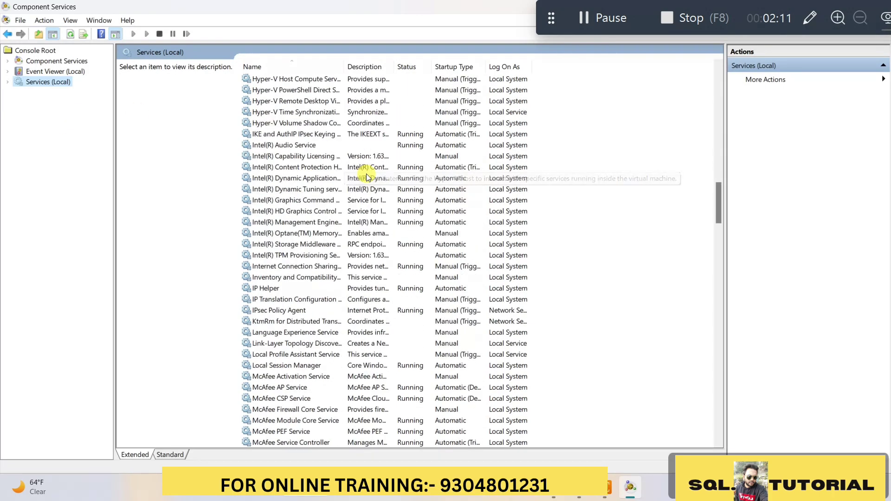
pyautogui.scroll(-19, 366, 178)
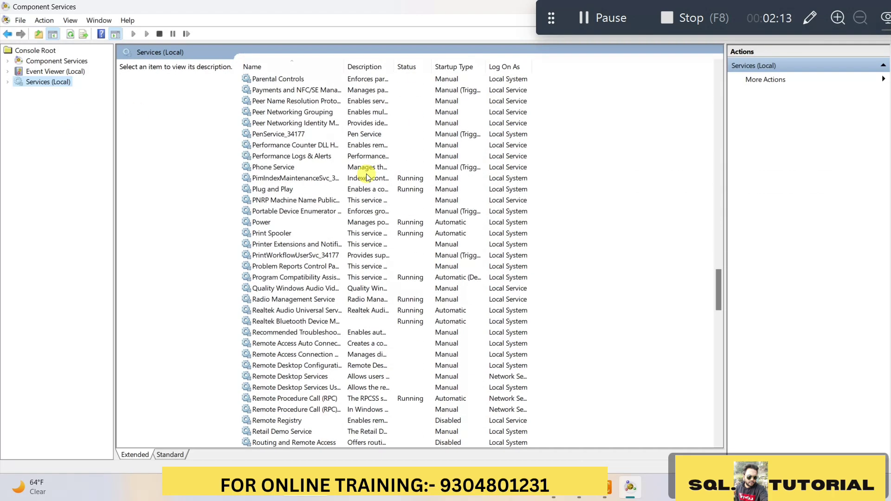
pyautogui.scroll(-6, 299, 357)
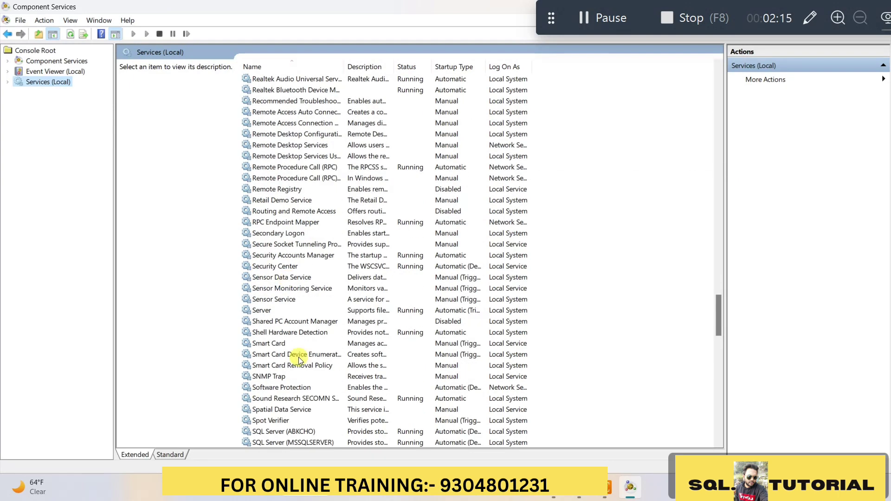
pyautogui.scroll(-3, 298, 375)
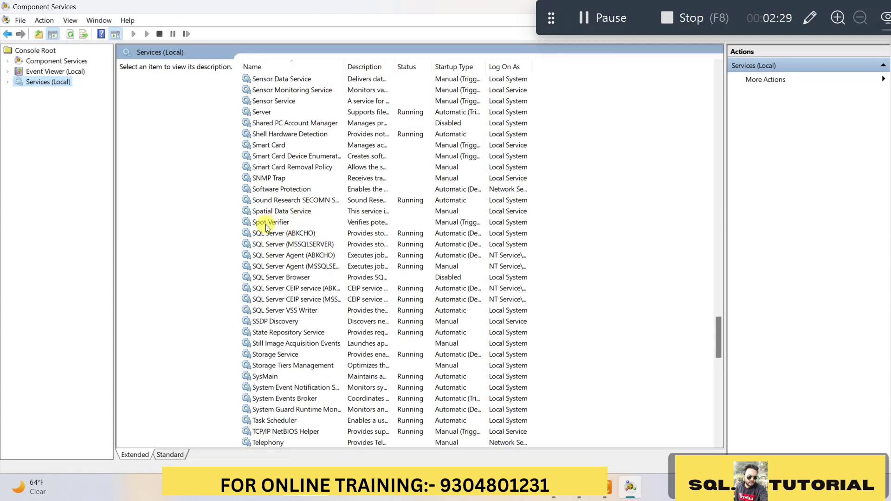
pyautogui.rightClick(297, 245)
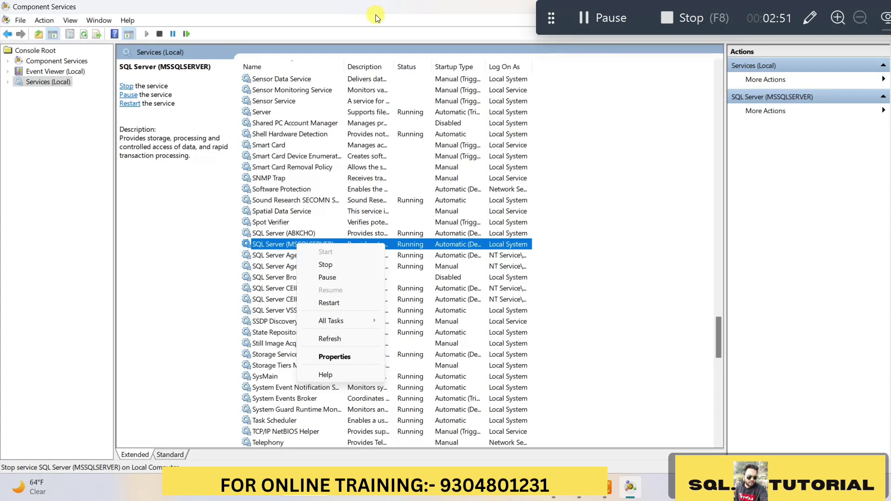
pyautogui.moveTo(375, 18); pyautogui.dragTo(364, 140)
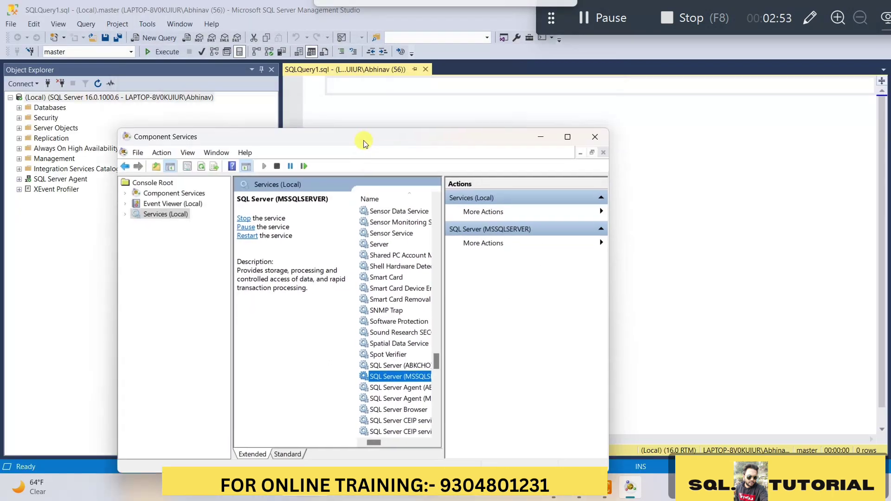
pyautogui.click(591, 138)
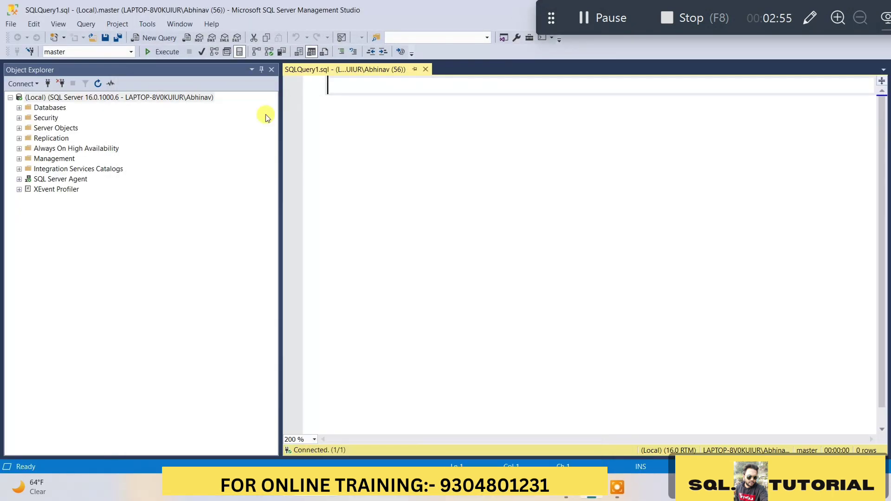
# In the sa login's properties, review the server roles, grant permission to connect to the database engine, and keep the login enabled
pyautogui.click(19, 118)
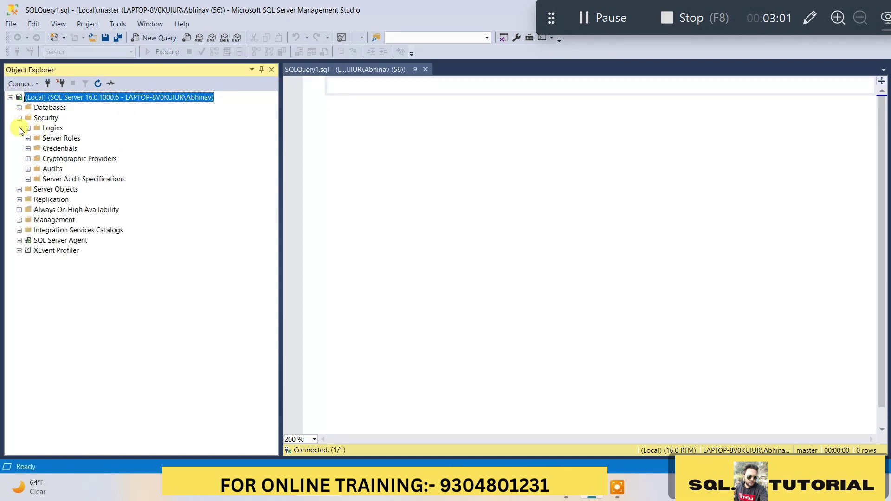
pyautogui.click(28, 128)
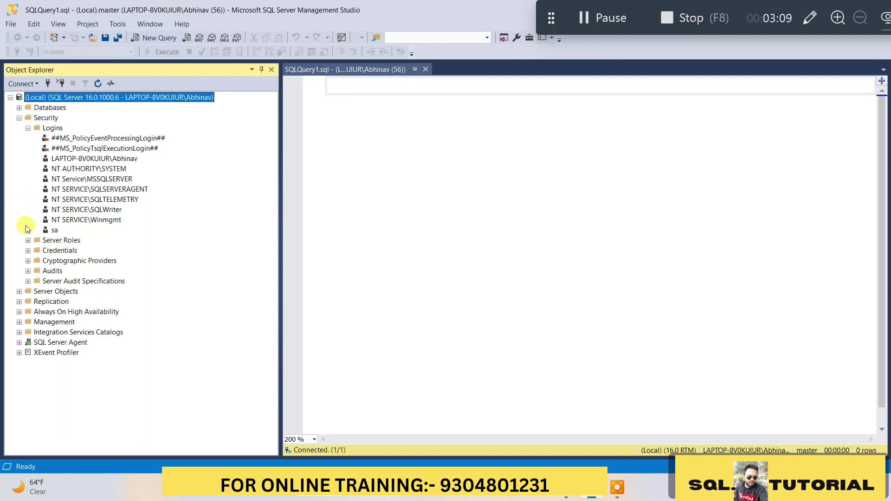
pyautogui.rightClick(52, 232)
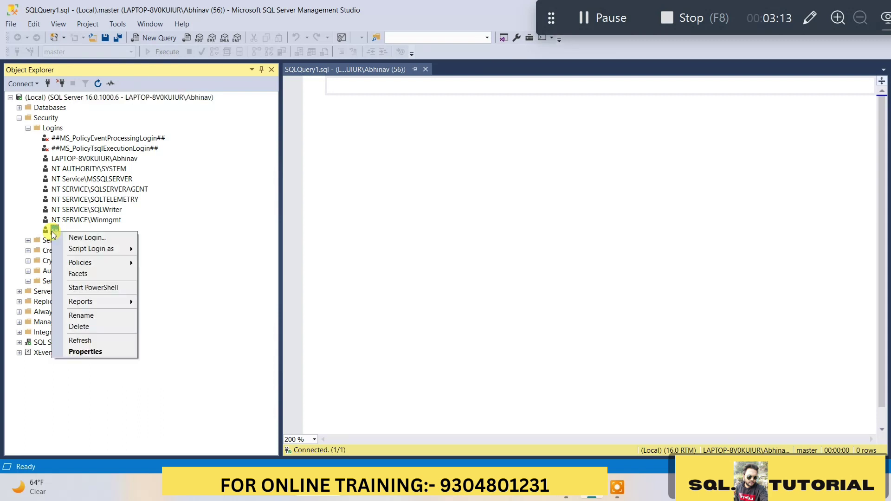
pyautogui.click(106, 353)
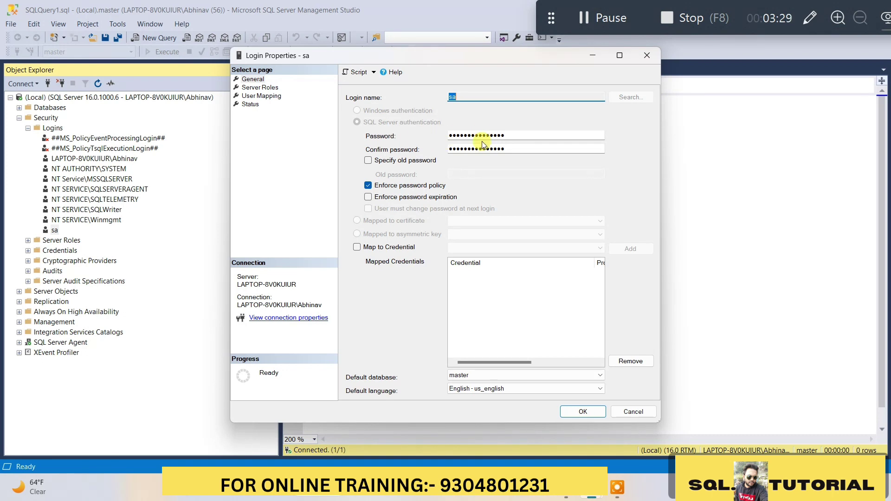
pyautogui.click(259, 88)
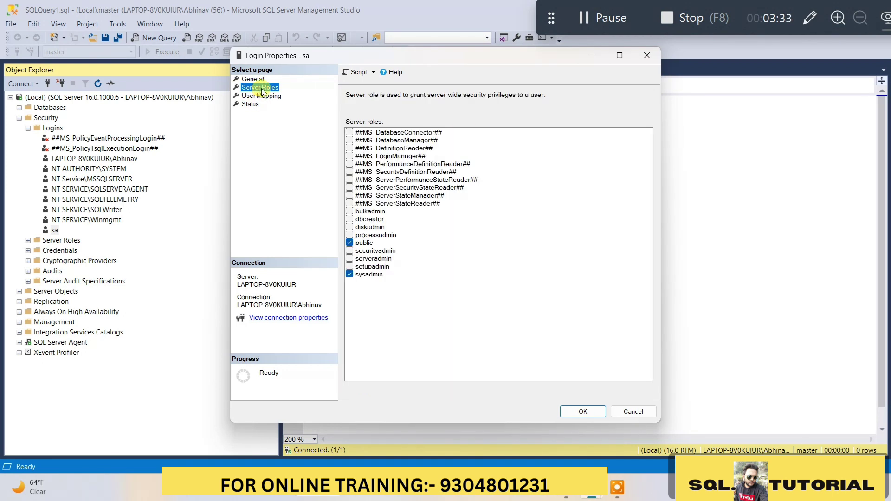
pyautogui.click(252, 107)
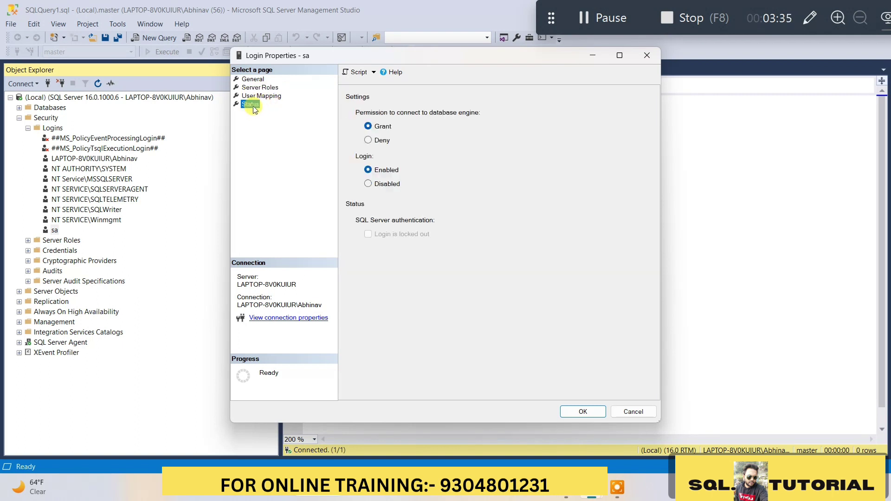
pyautogui.click(369, 170)
pyautogui.click(368, 126)
pyautogui.click(583, 412)
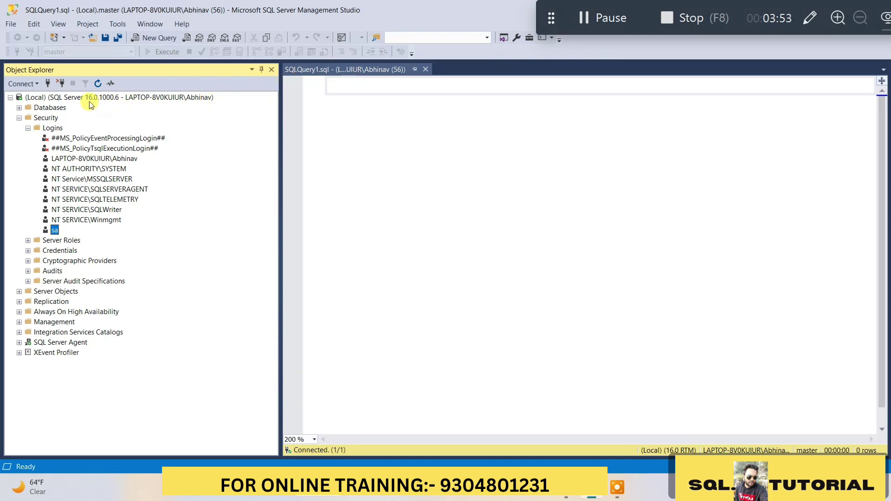
# Connect to the (Local) database engine using SQL Server Authentication with the sa login and its account password
pyautogui.click(21, 85)
pyautogui.click(35, 96)
pyautogui.click(579, 186)
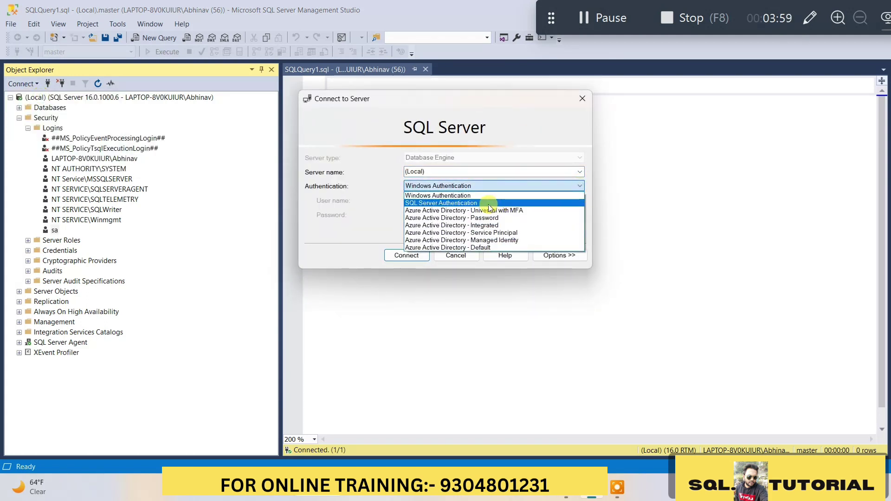
pyautogui.click(488, 204)
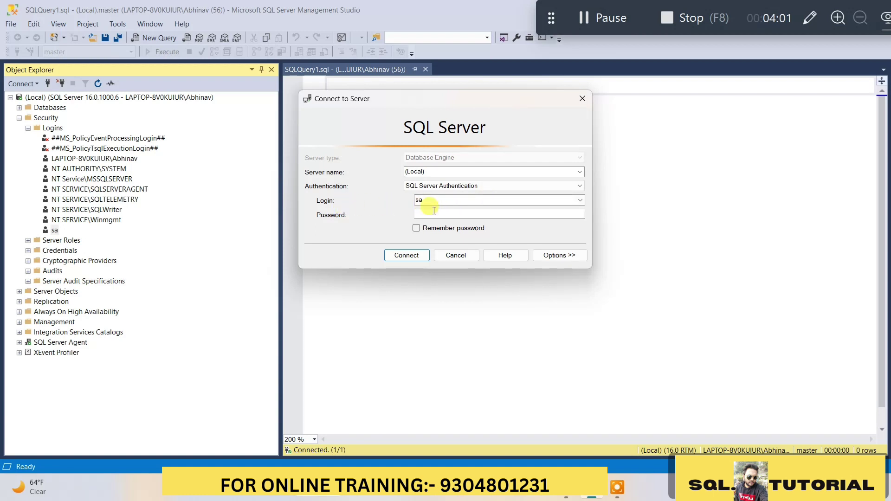
pyautogui.click(446, 213)
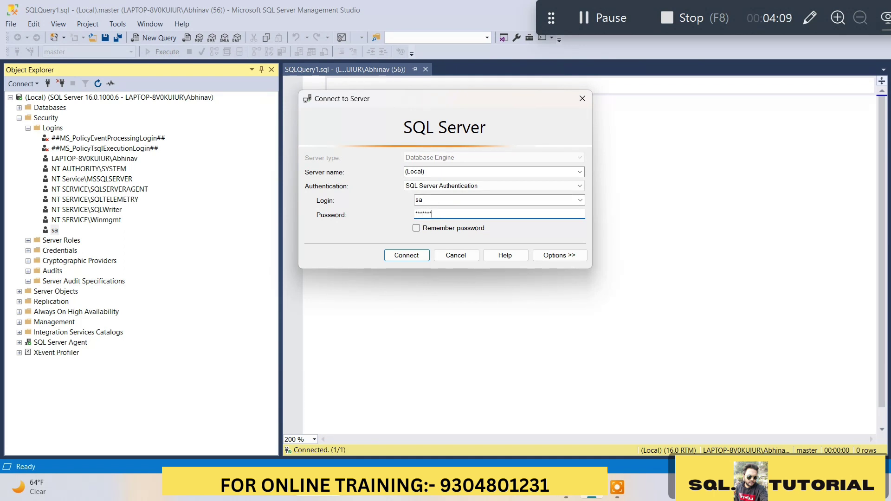
pyautogui.write('3')
pyautogui.click(406, 255)
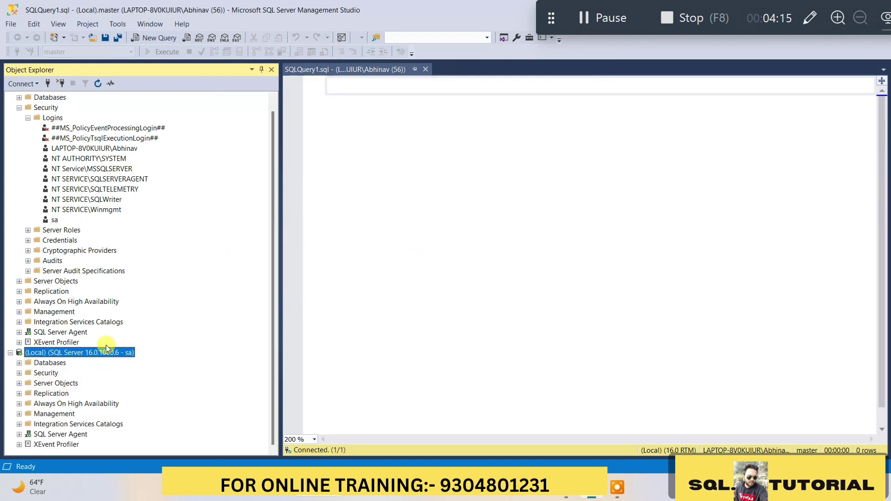
# Collapse the Logins and Security folders and the whole Windows-authenticated (Local) server tree in Object Explorer
pyautogui.click(28, 118)
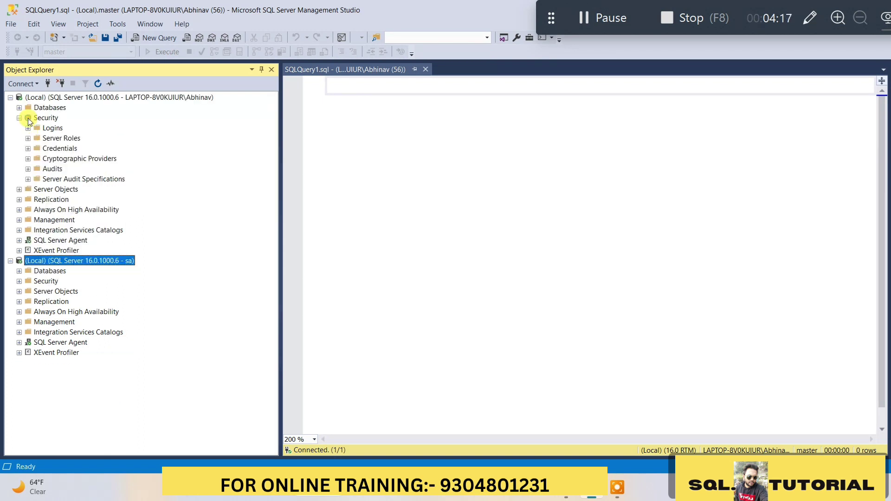
pyautogui.click(19, 117)
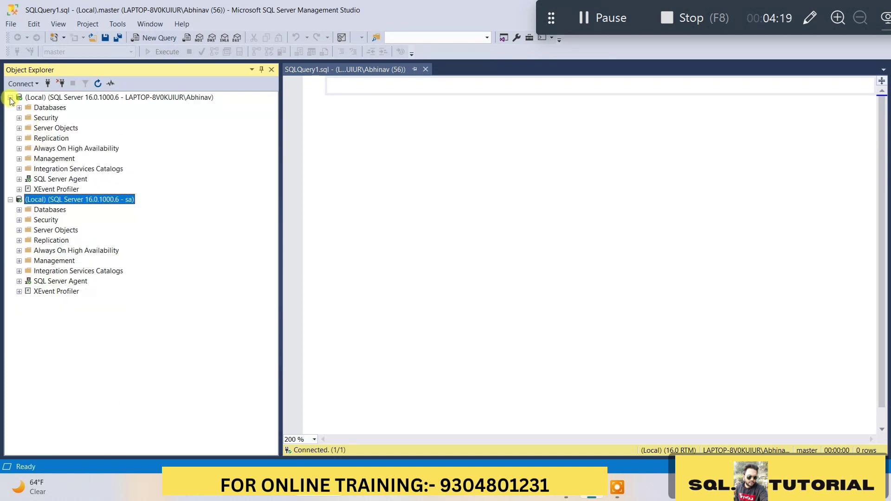
pyautogui.click(10, 98)
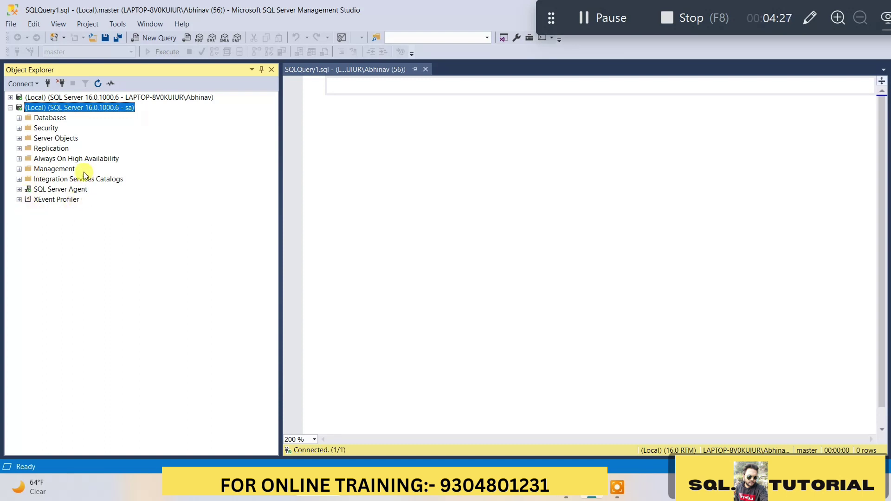
# Review the service state and automatic restart options in the SQL Server Agent properties of the sa connection, and confirm
pyautogui.rightClick(52, 191)
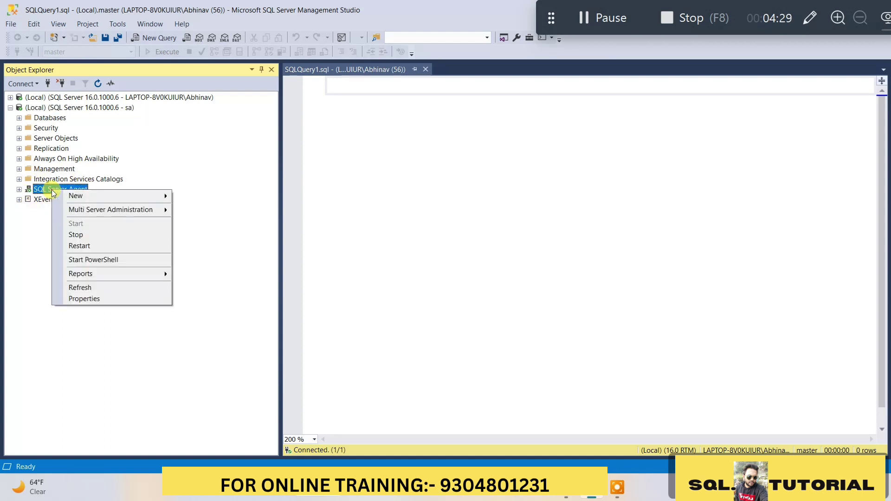
pyautogui.click(96, 299)
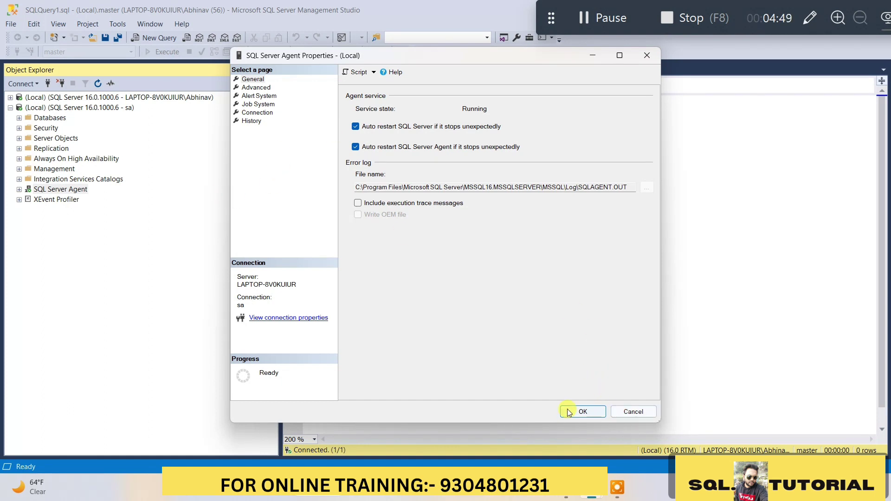
pyautogui.click(603, 411)
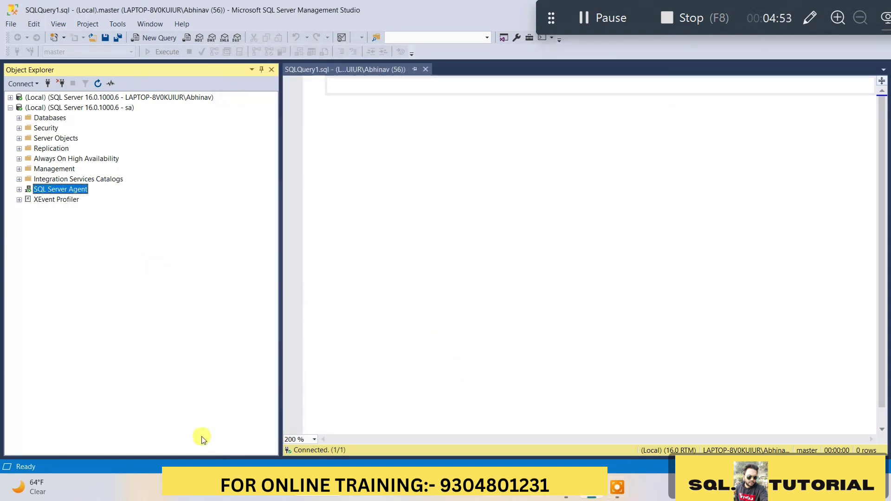
# Switch to SQL Server 2022 Configuration Manager with permission granted and show the list of SQL Server Services
pyautogui.click(332, 495)
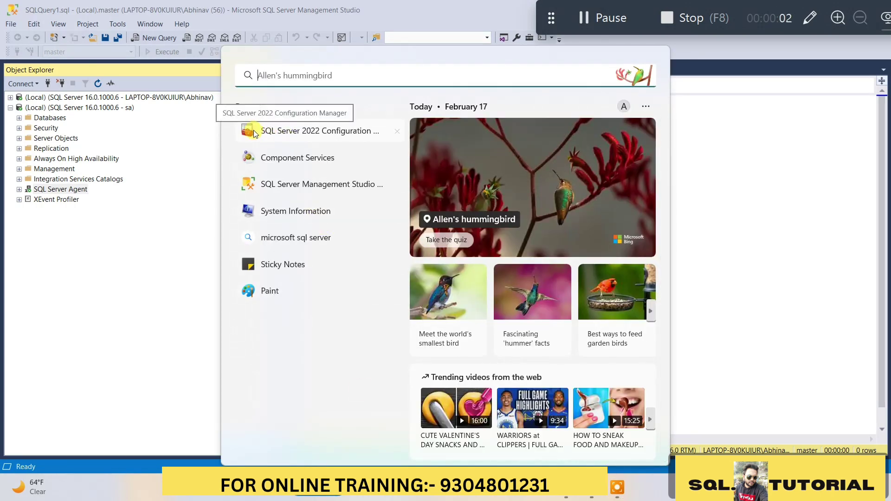
pyautogui.click(320, 132)
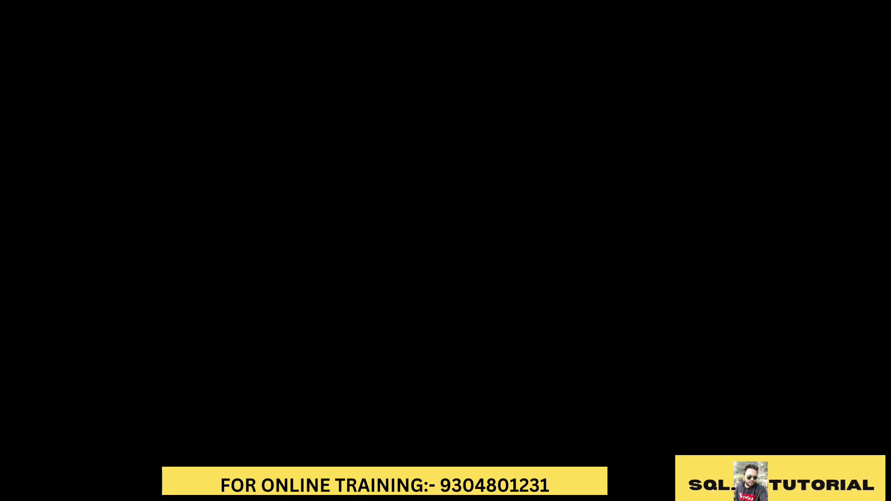
pyautogui.click(377, 333)
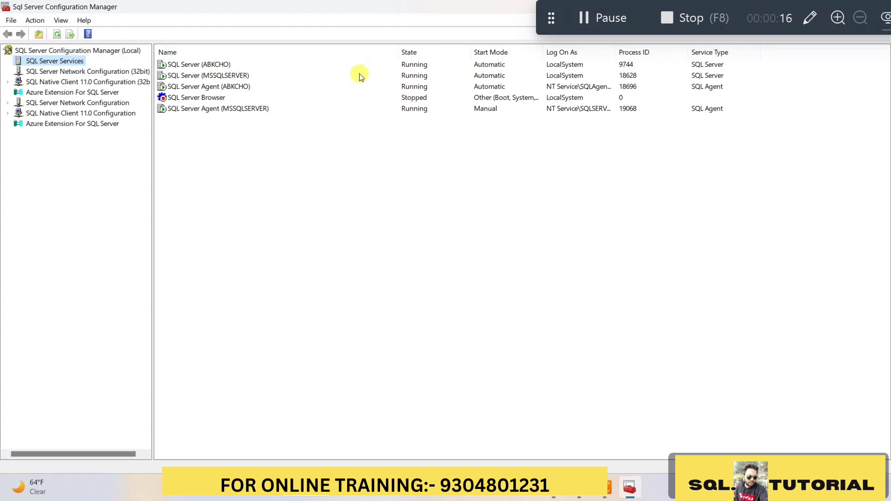
pyautogui.click(79, 50)
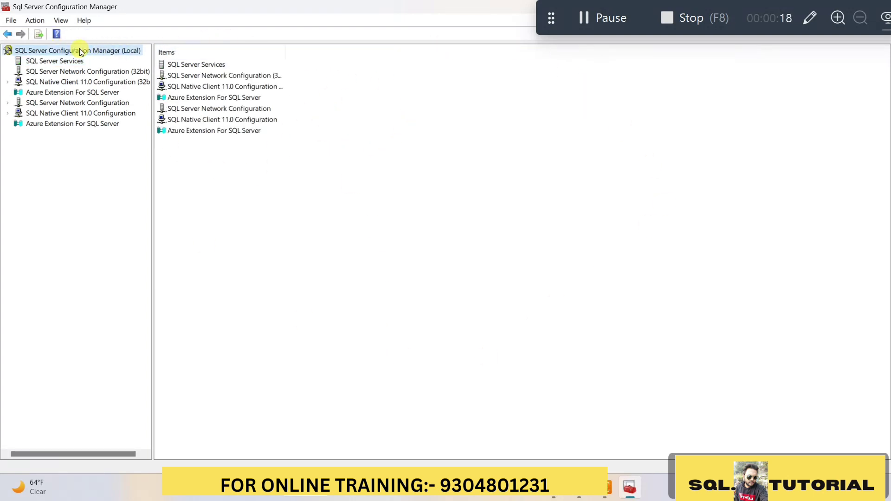
pyautogui.click(55, 62)
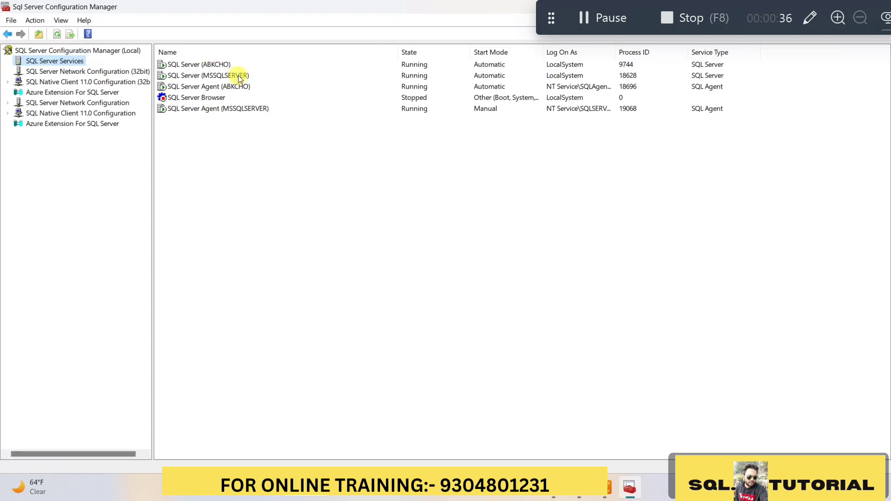
# Review the SQL Server (MSSQLSERVER) service's logon, advanced and service properties, including the start mode choices, and confirm
pyautogui.rightClick(215, 78)
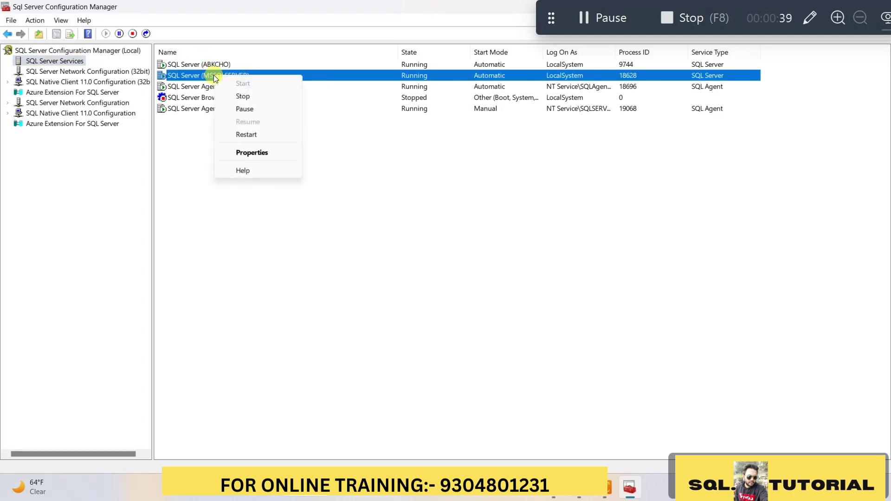
pyautogui.click(266, 154)
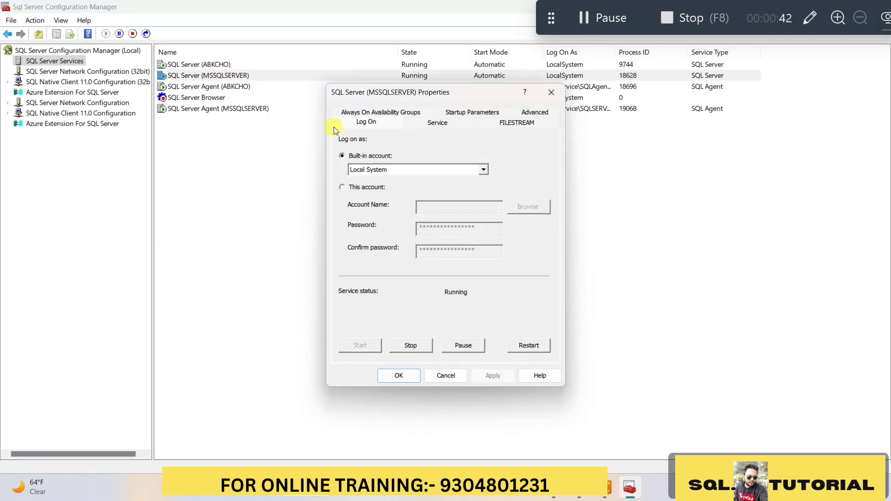
pyautogui.click(540, 112)
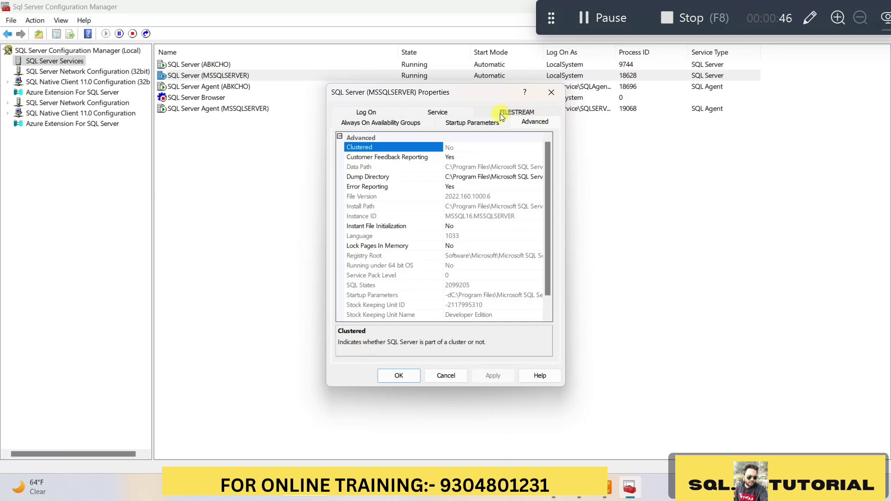
pyautogui.click(437, 113)
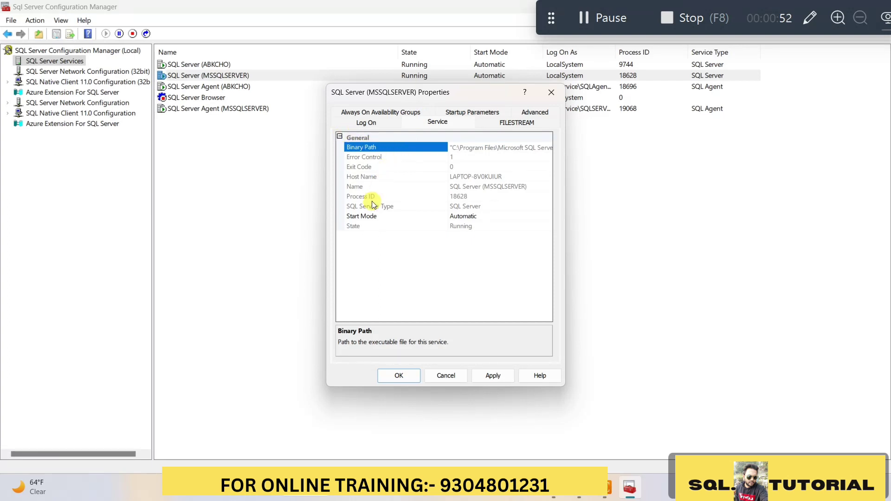
pyautogui.click(497, 221)
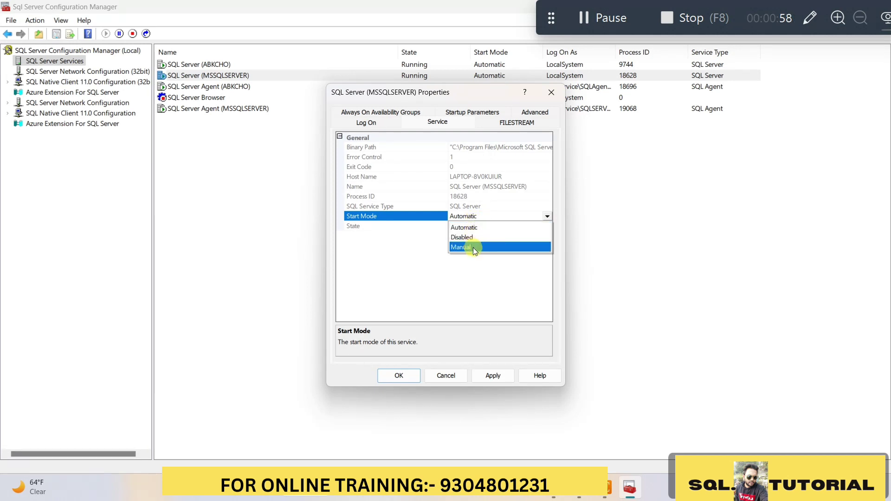
pyautogui.click(459, 285)
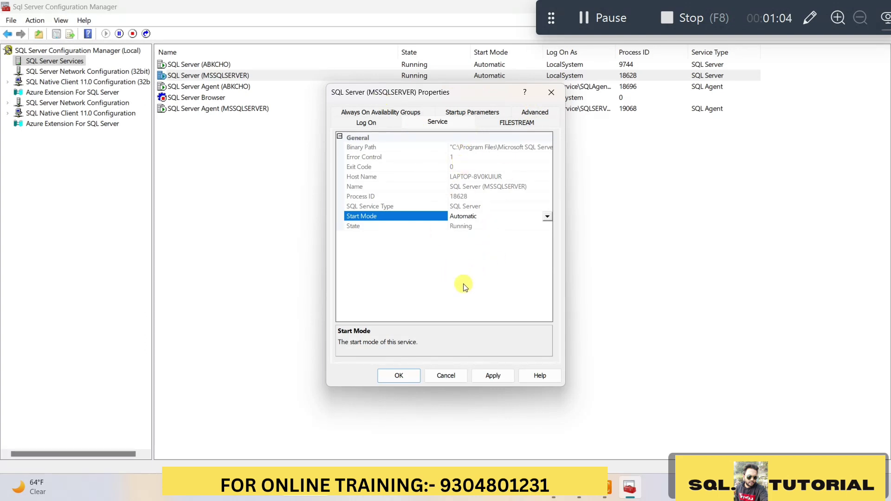
pyautogui.click(410, 377)
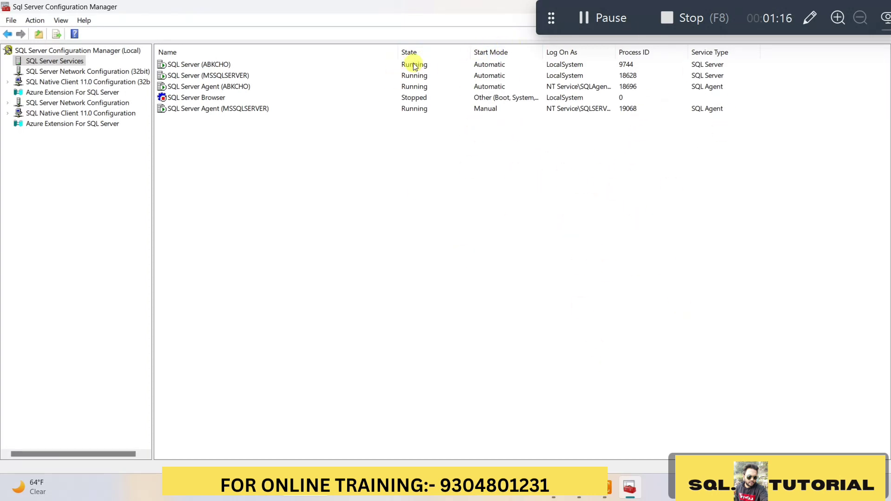
# Restore the SQL Server Configuration Manager window from its maximized size and move it lower on the desktop
pyautogui.doubleClick(374, 15)
pyautogui.moveTo(522, 133); pyautogui.dragTo(522, 171)
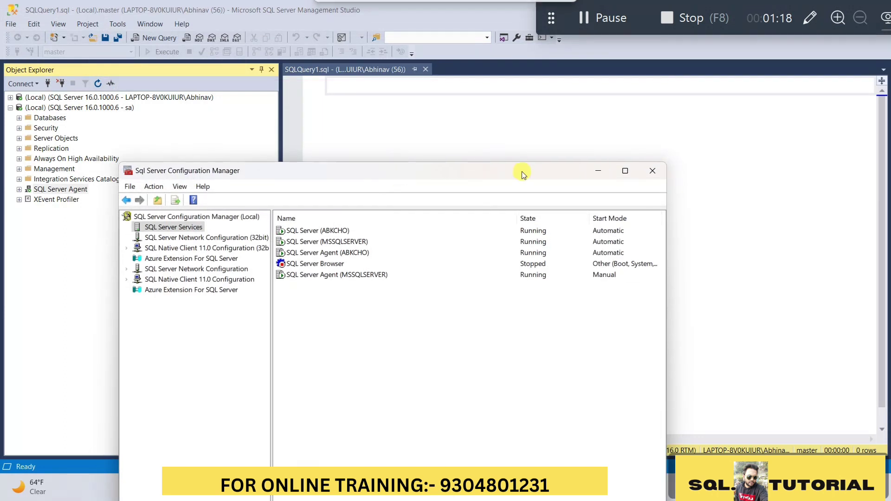